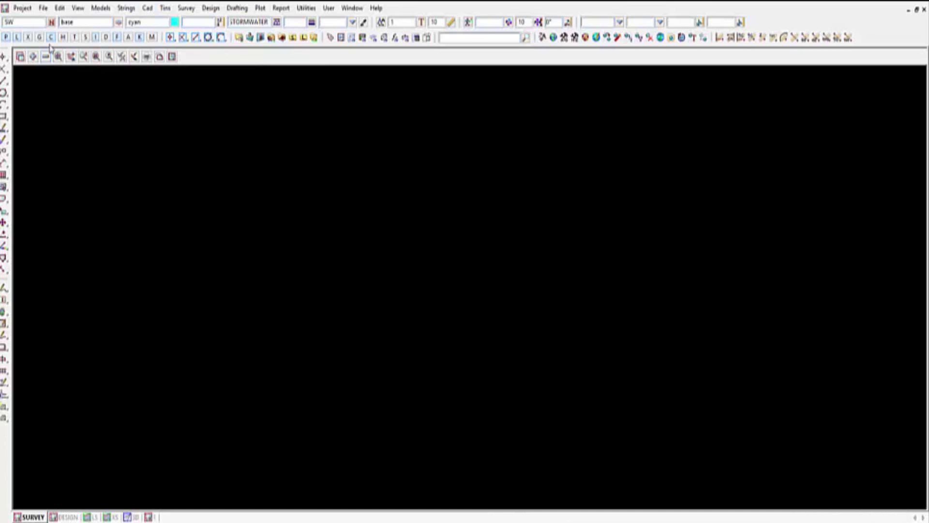
Tear off the Point Cloud Input menu from File > Data input and move it aside as a floating panel
click(43, 8)
mouse_move(90, 38)
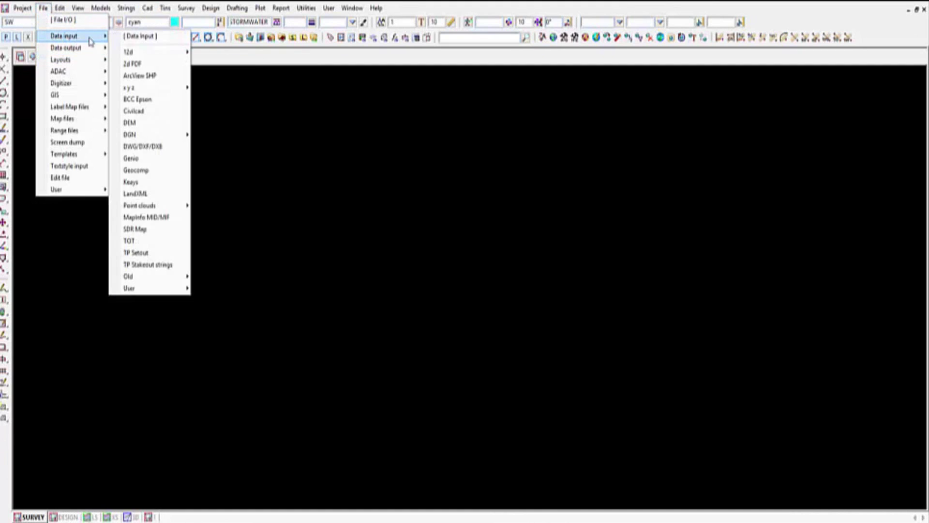
mouse_move(139, 207)
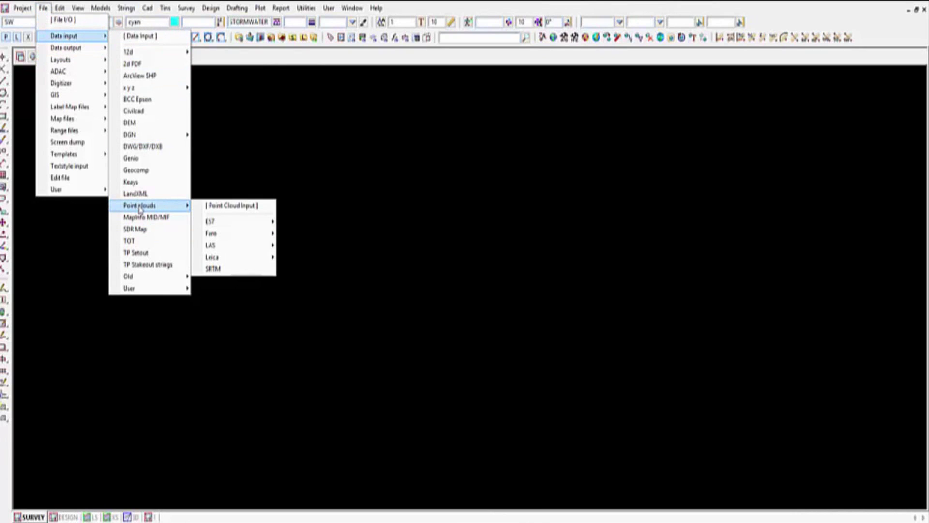
click(225, 208)
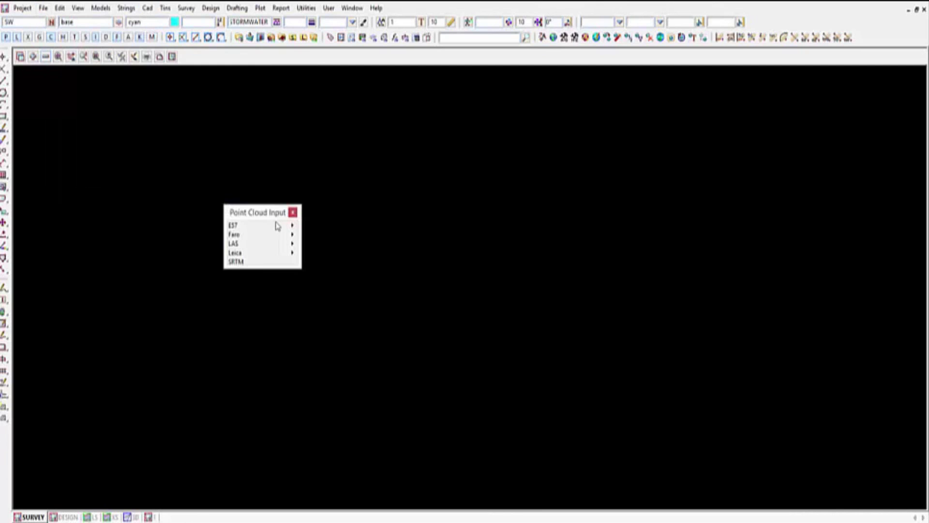
drag(269, 213, 71, 88)
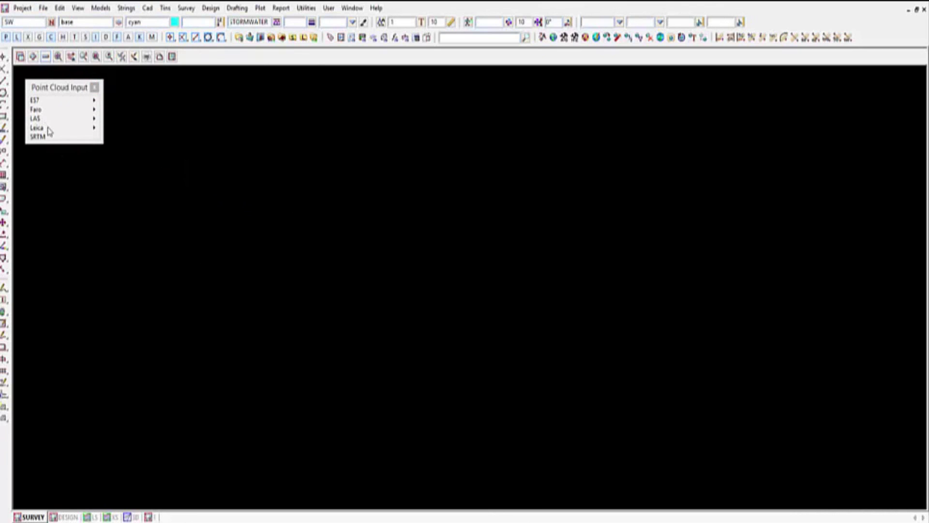
Open the Import Leica PTS Files dialog from the Leica formats and reposition it
click(94, 128)
click(135, 148)
drag(237, 157, 255, 109)
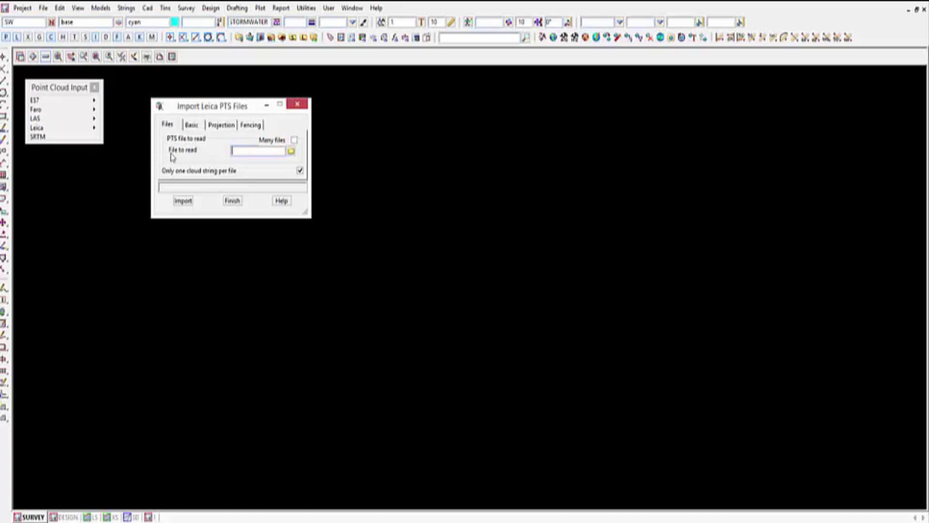
Set 140702_S778SCAN.PTS as the file to read and untick 'Only one cloud string per file'
click(291, 151)
click(324, 182)
click(357, 264)
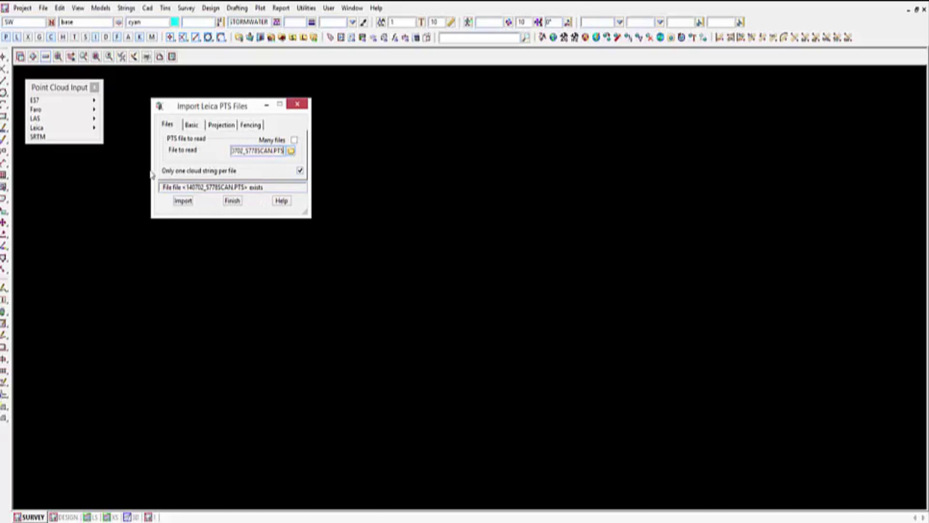
click(300, 170)
click(192, 125)
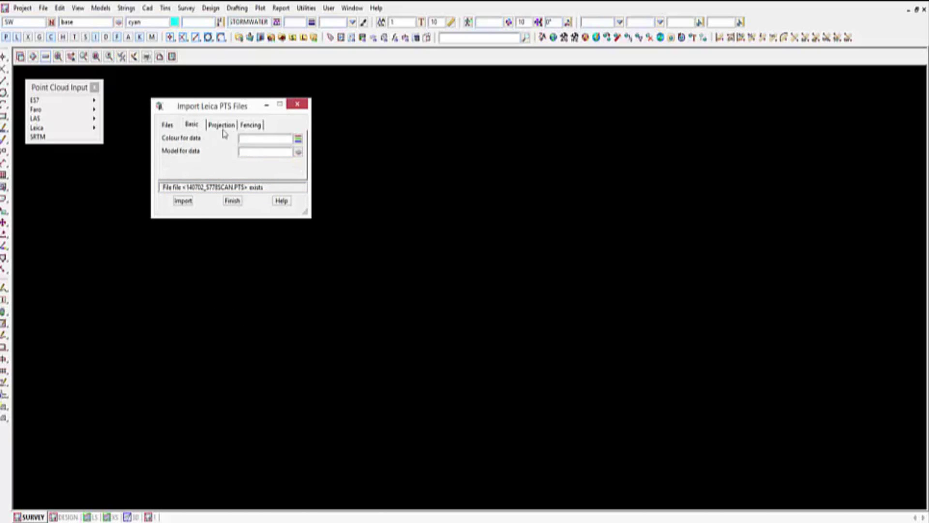
Set the data colour to magenta and the target model to DEMO SCAN 1
click(298, 138)
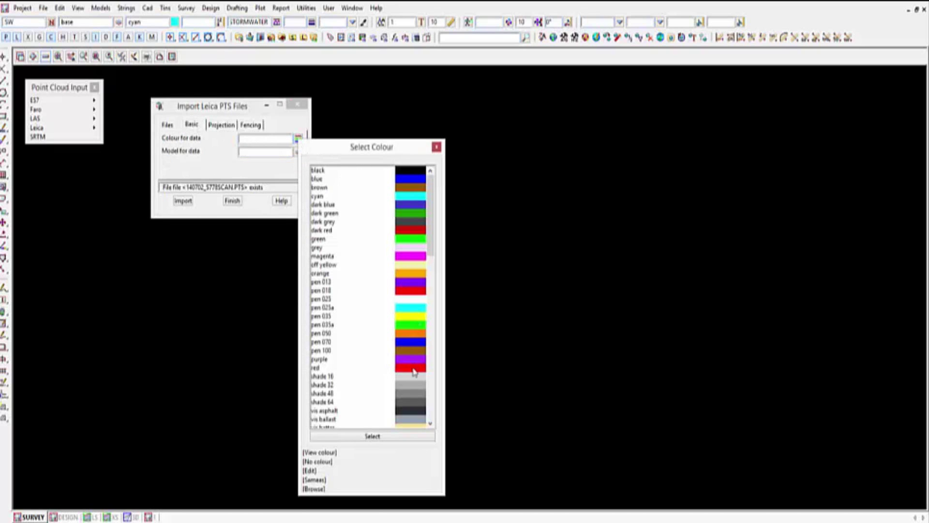
click(410, 257)
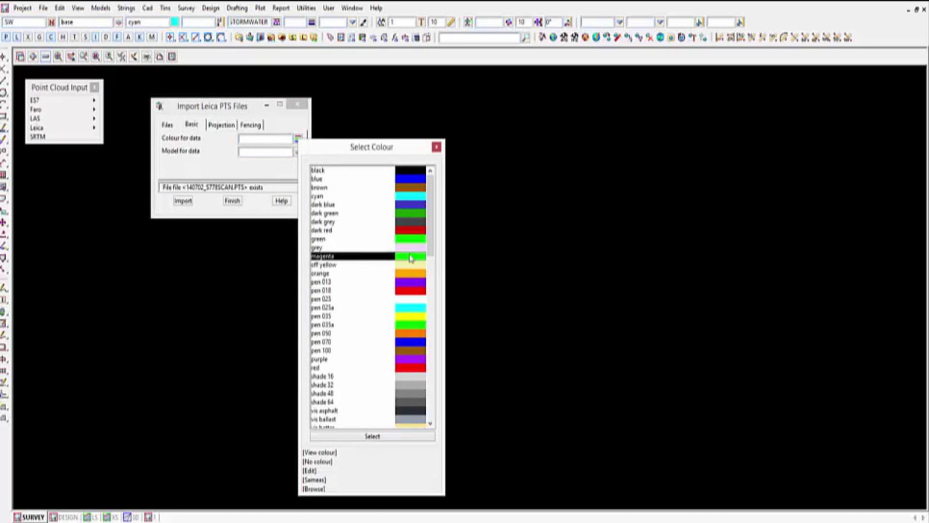
click(408, 437)
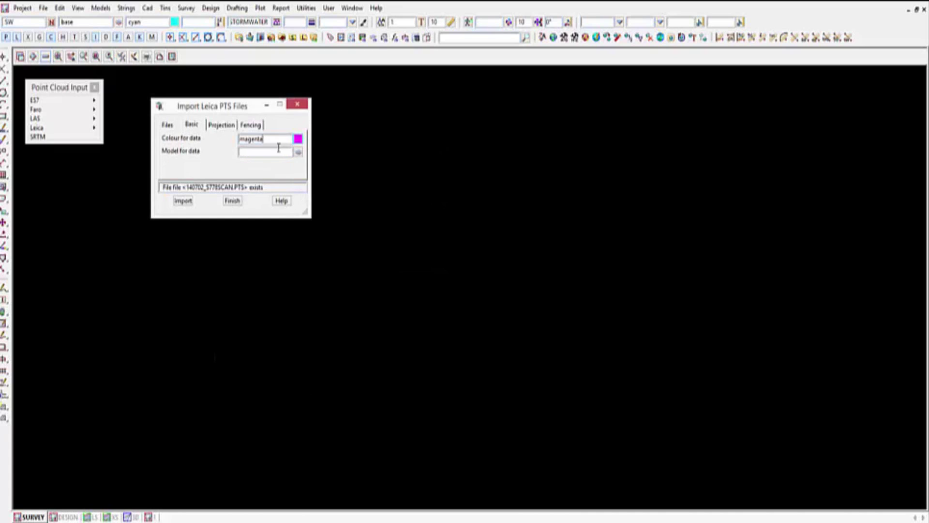
click(298, 151)
click(320, 183)
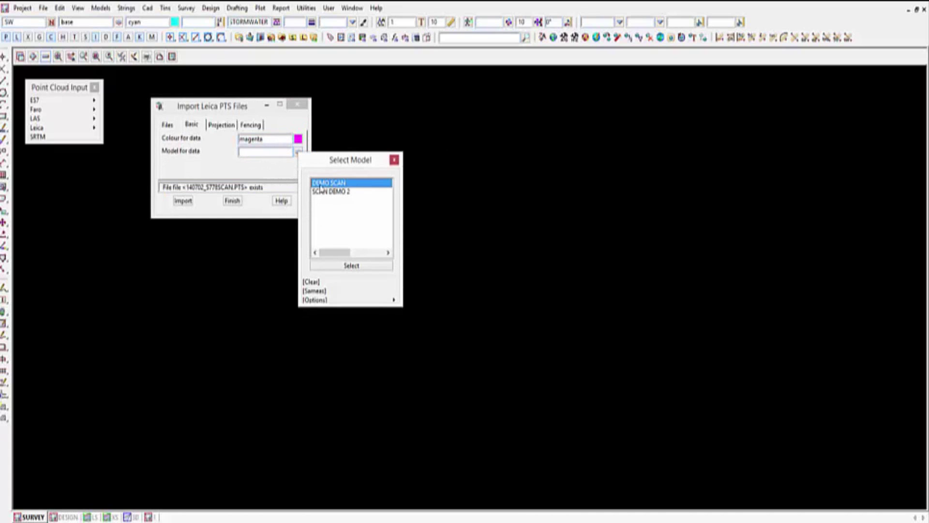
click(363, 266)
text(1)
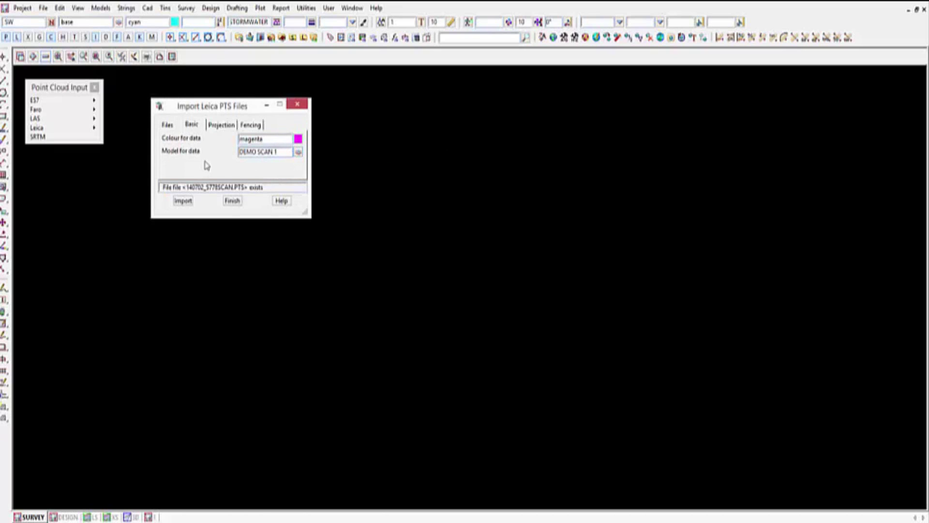
Review the Projection and Fencing settings, leaving no fence mode applied, and return to Files
click(216, 127)
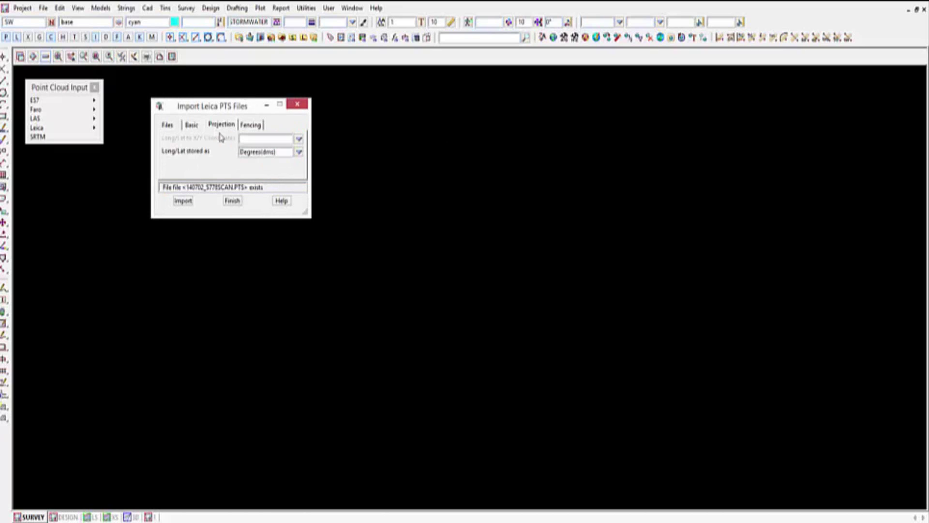
click(251, 125)
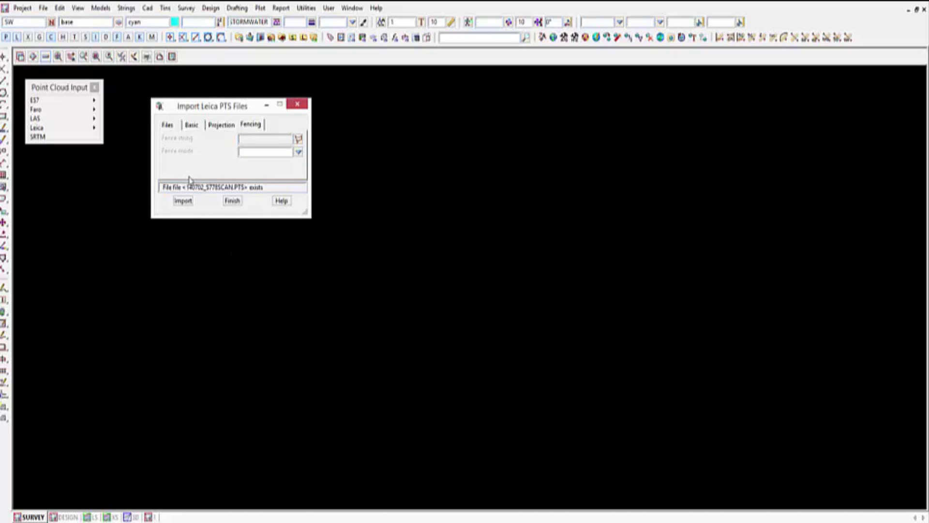
click(299, 152)
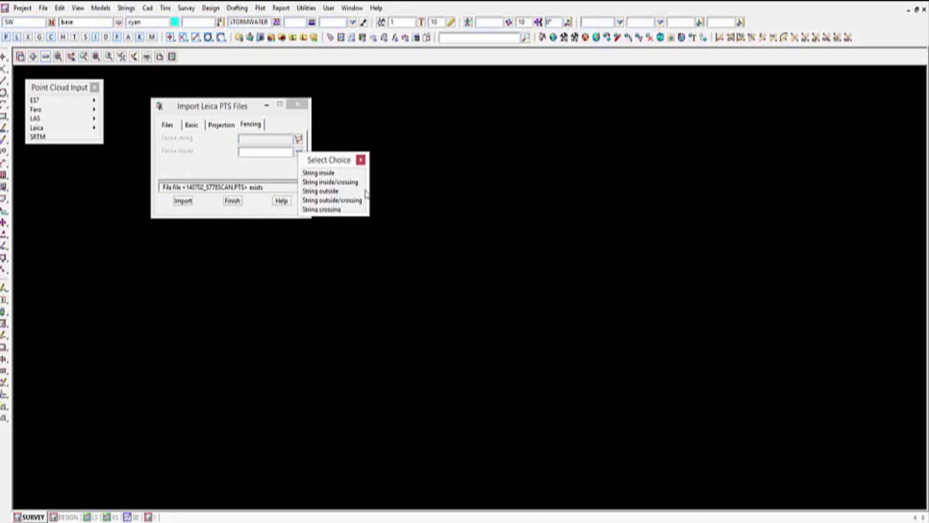
click(360, 159)
click(167, 125)
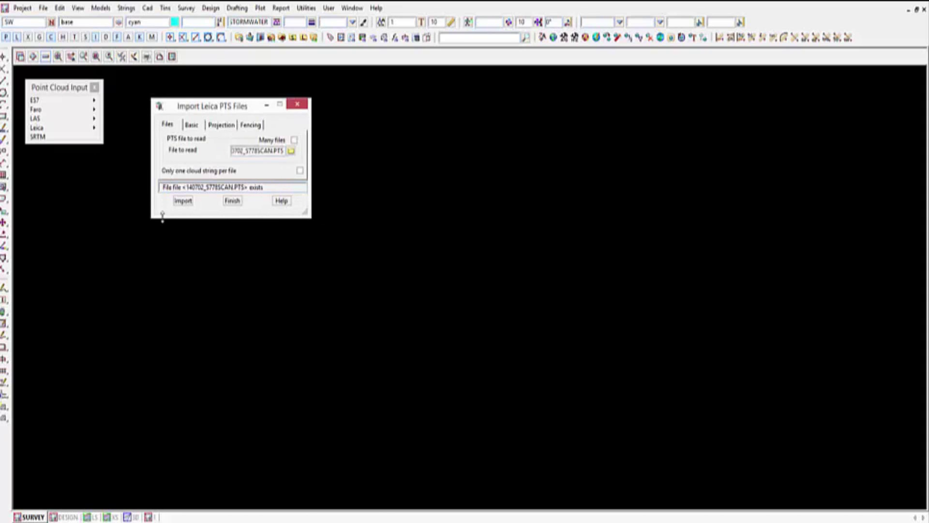
Run the Leica PTS import to completion and close the Point Cloud Input panel
click(183, 200)
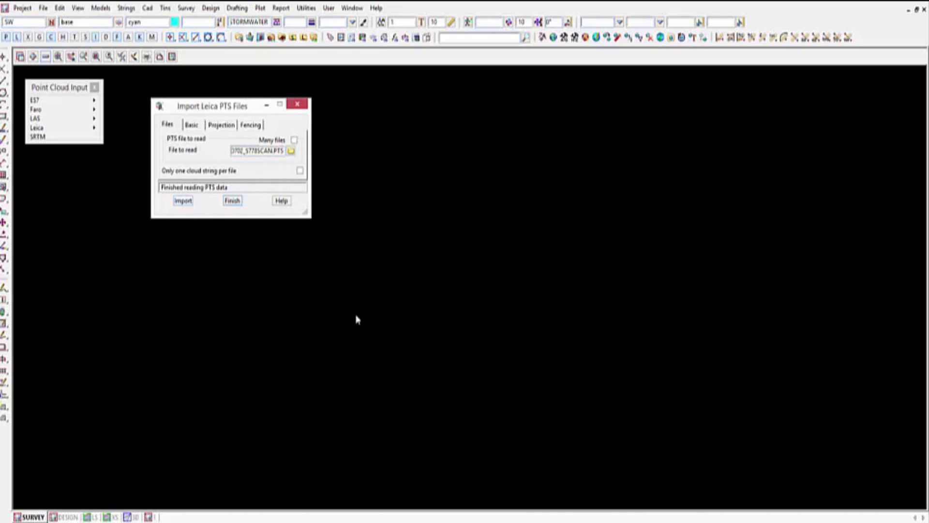
click(232, 200)
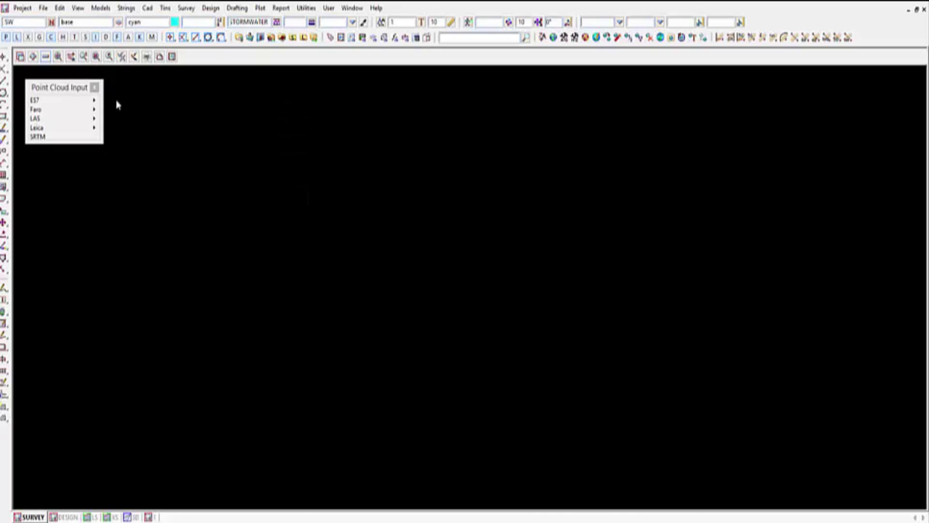
click(95, 87)
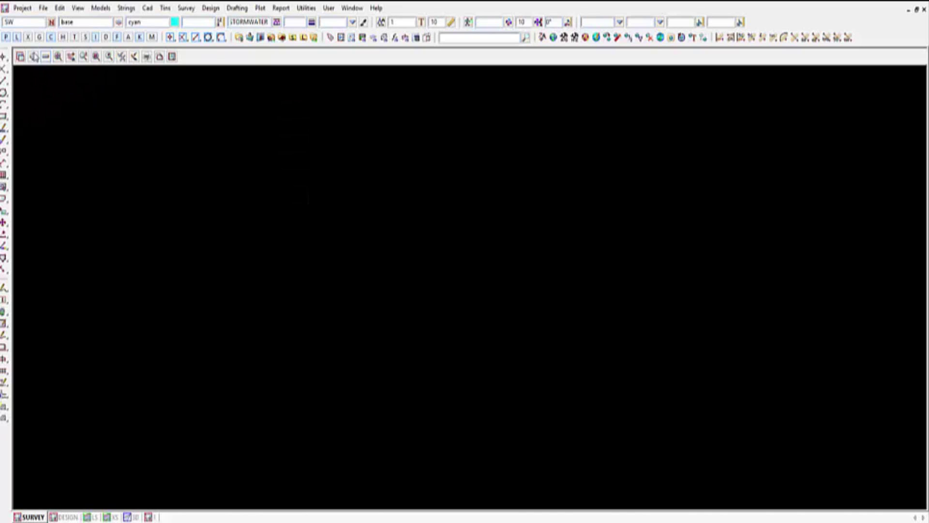
Add model DEMO SCAN 1 to the SURVEY plan view
click(34, 57)
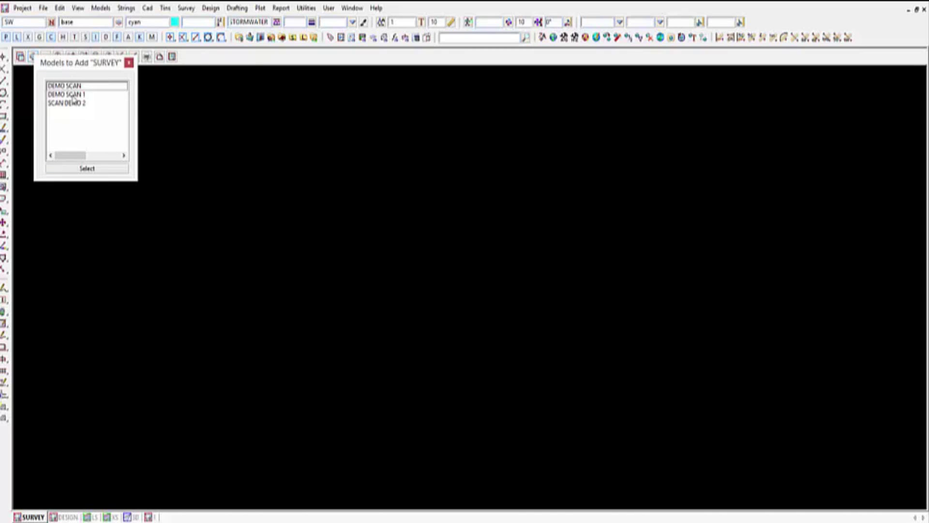
click(73, 95)
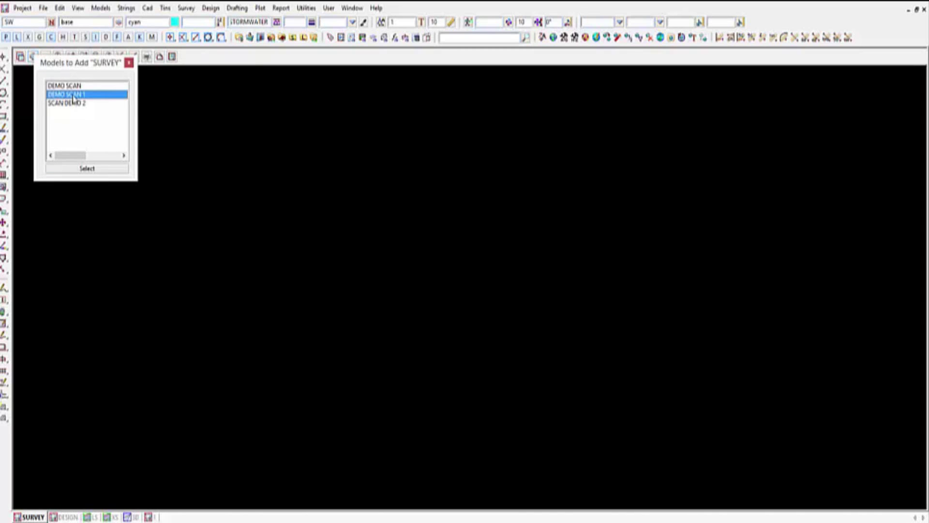
click(97, 169)
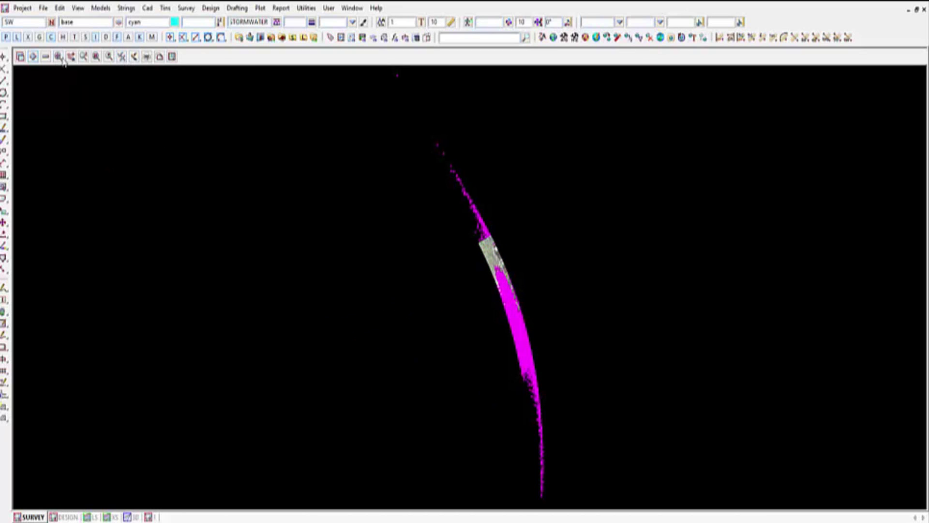
Zoom into the grey section of the pipe scan, then switch to the 3D view
drag(468, 304, 513, 247)
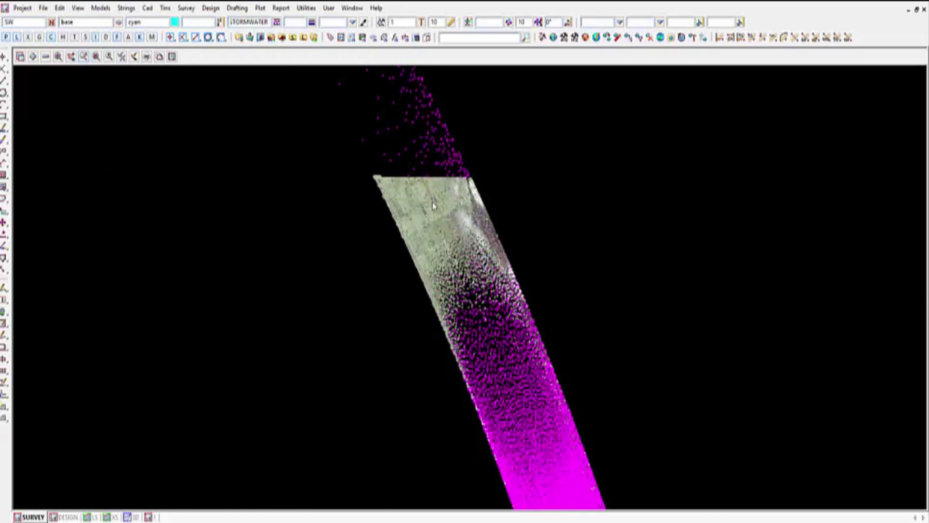
scroll(433, 210, up, 3)
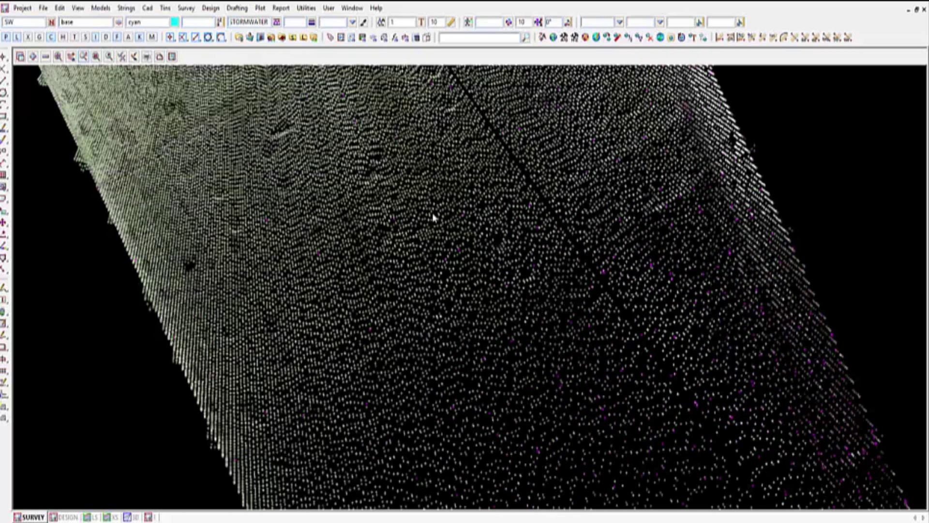
scroll(433, 216, down, 3)
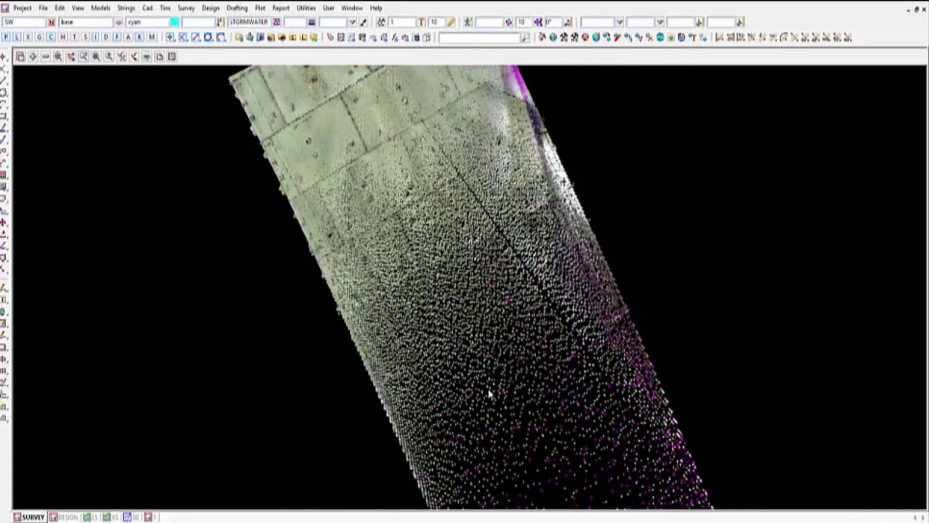
scroll(489, 395, down, 3)
scroll(490, 377, down, 3)
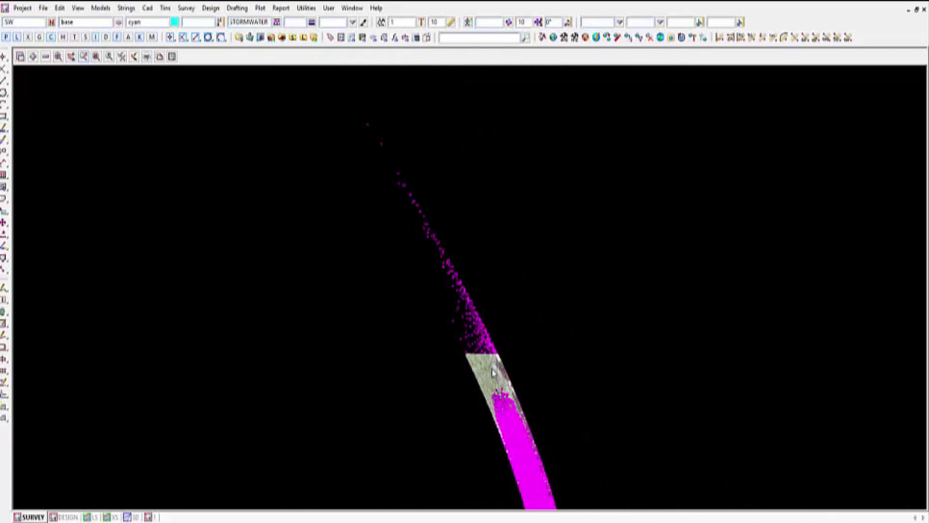
scroll(542, 489, down, 1)
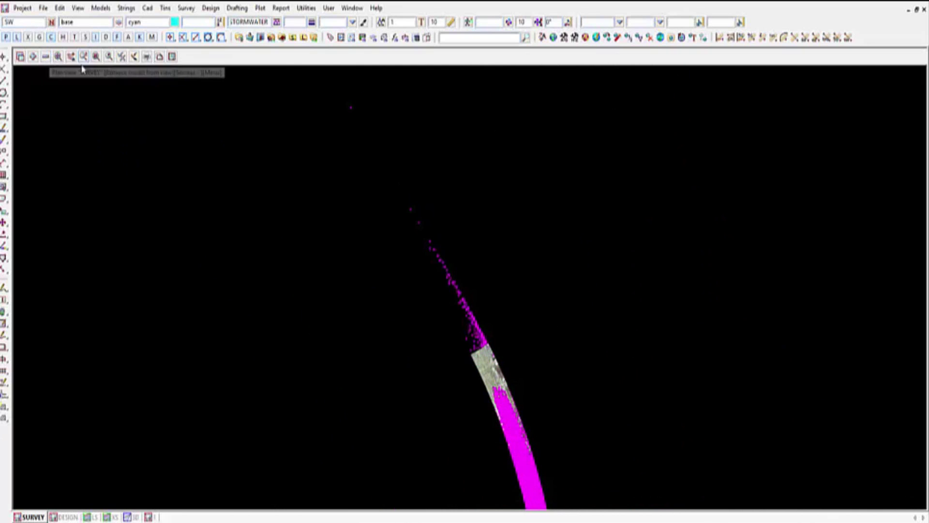
click(135, 516)
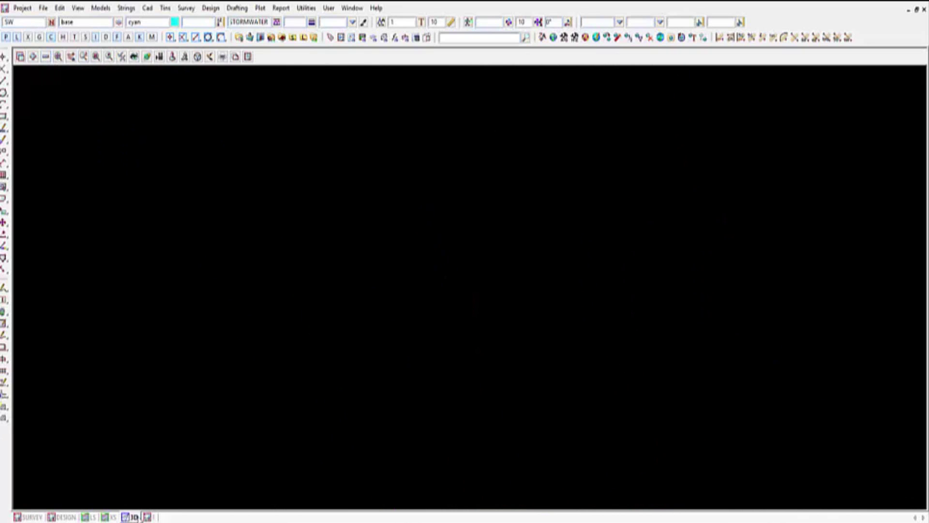
Add DEMO SCAN 1 to the 3D view and turn on the perspective view
click(33, 57)
click(70, 95)
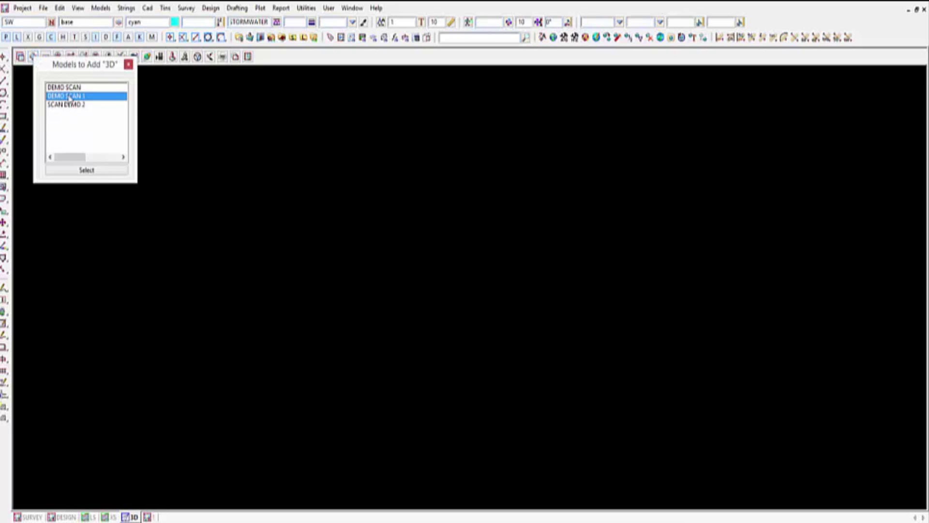
click(77, 170)
click(209, 56)
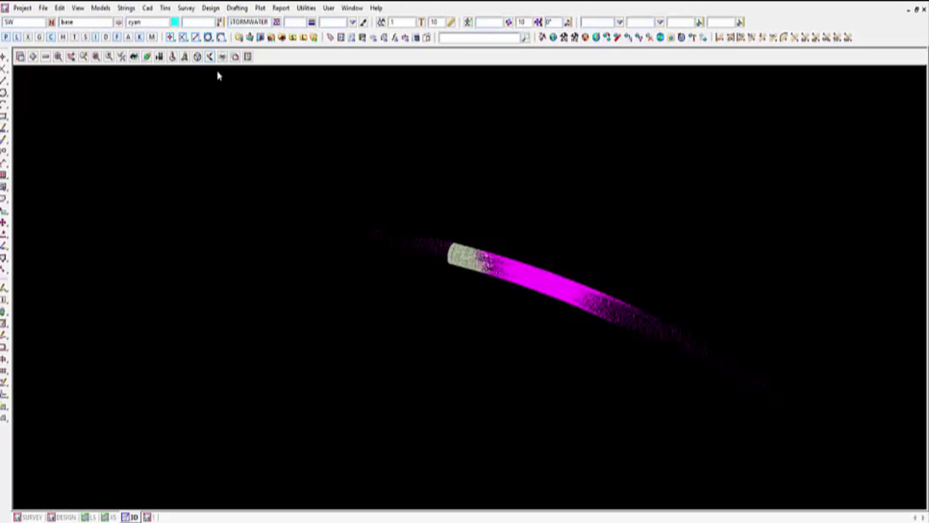
click(147, 57)
Orbit and zoom the 3D view to look along the pipe's length
drag(510, 263, 554, 308)
mouse_move(491, 241)
mouse_down()
mouse_move(524, 187)
mouse_move(542, 350)
mouse_move(533, 284)
mouse_move(478, 290)
mouse_move(425, 267)
mouse_move(398, 276)
mouse_move(444, 290)
mouse_move(500, 271)
mouse_move(504, 259)
mouse_move(589, 356)
mouse_up()
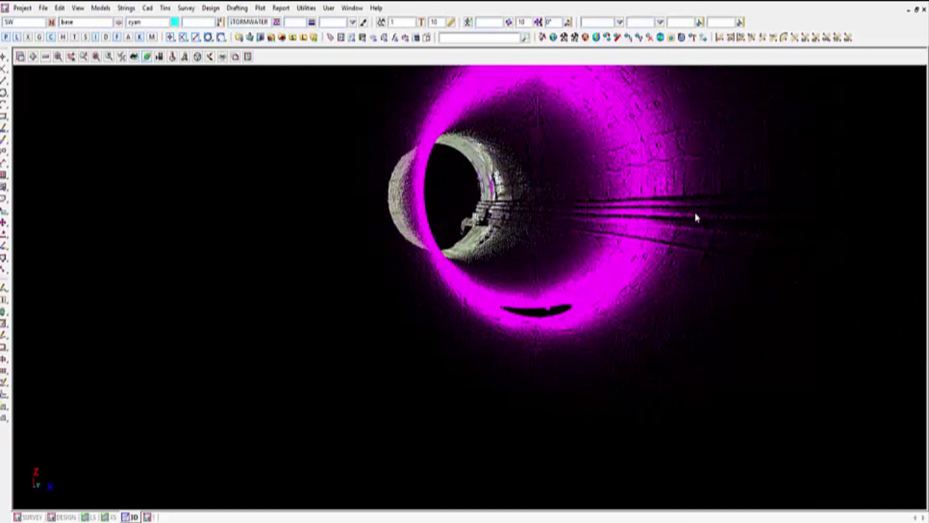
drag(557, 242, 415, 205)
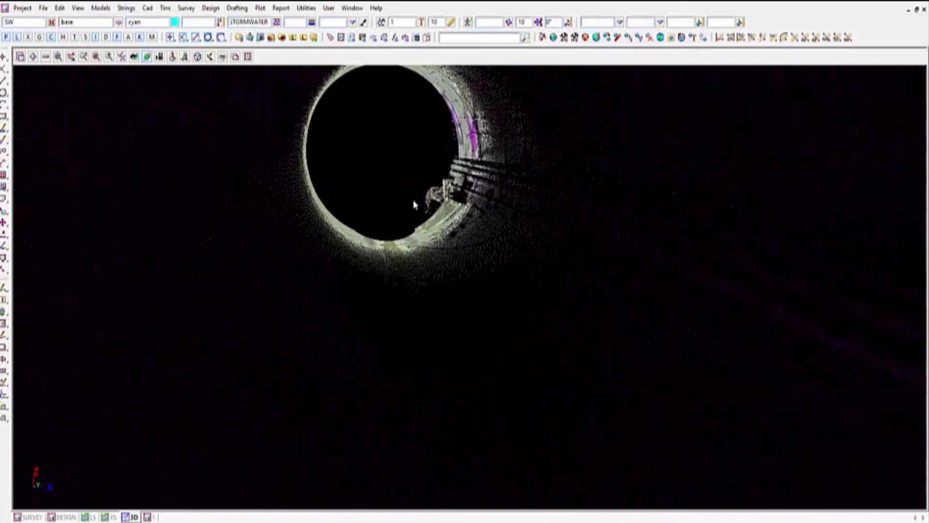
scroll(419, 202, up, 2)
scroll(423, 209, down, 4)
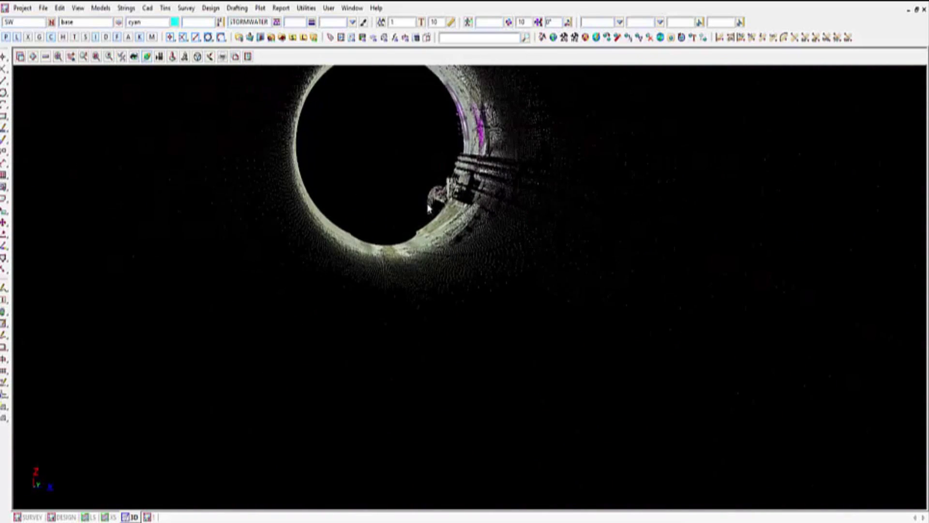
scroll(435, 211, down, 5)
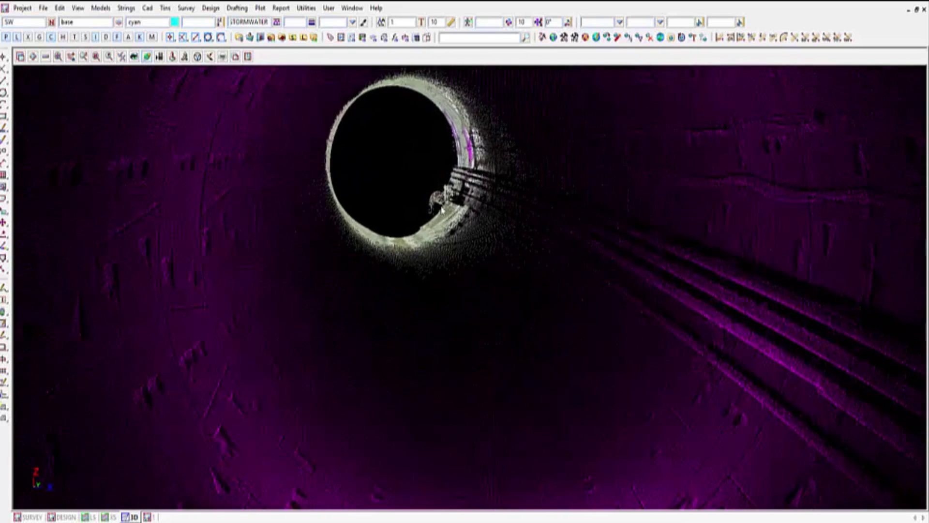
scroll(471, 225, down, 2)
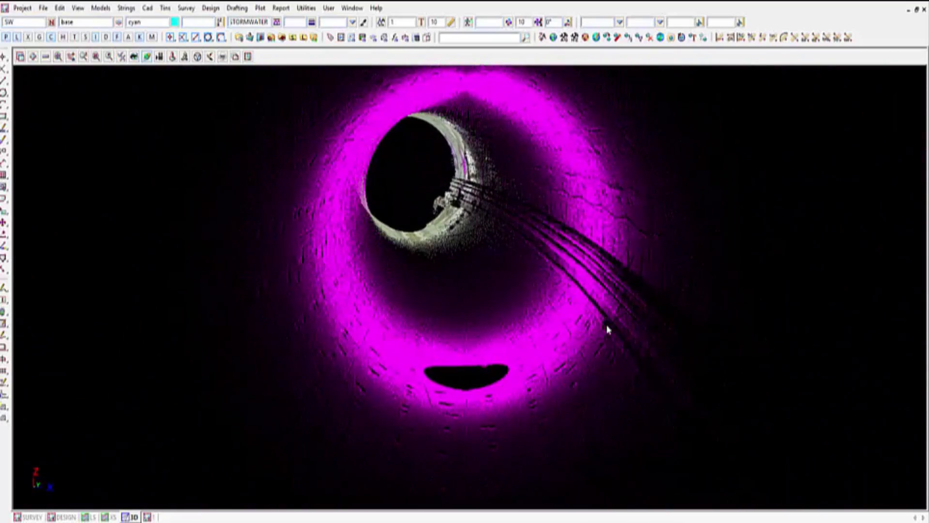